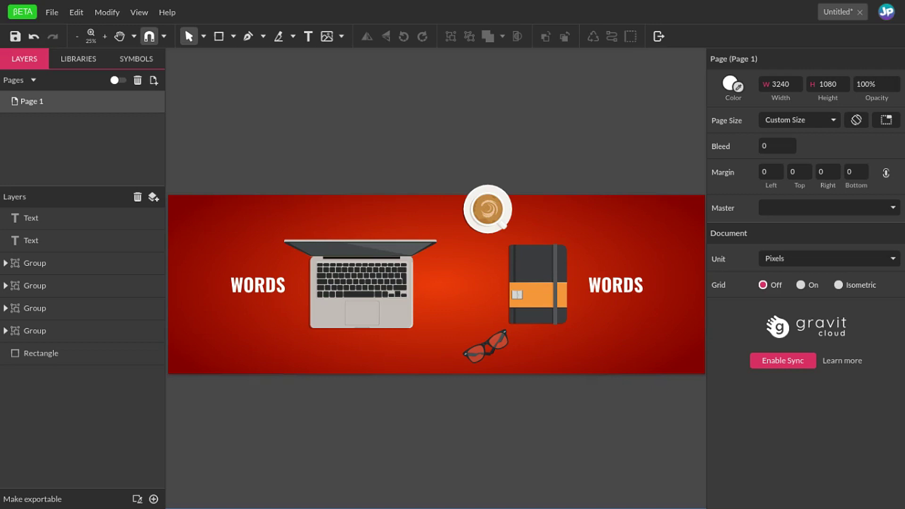
Step: Draw a rectangle over the banner artwork and set its size to 1080 by 1080 pixels
{"action": "left_click", "coordinate": [219, 37]}
{"action": "left_click_drag", "start_coordinate": [252, 127], "coordinate": [471, 337]}
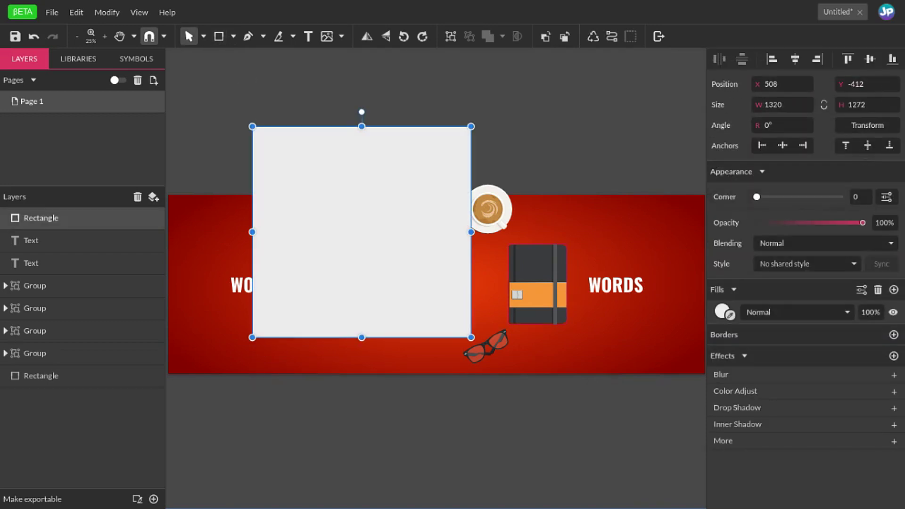
{"action": "left_click", "coordinate": [796, 105]}
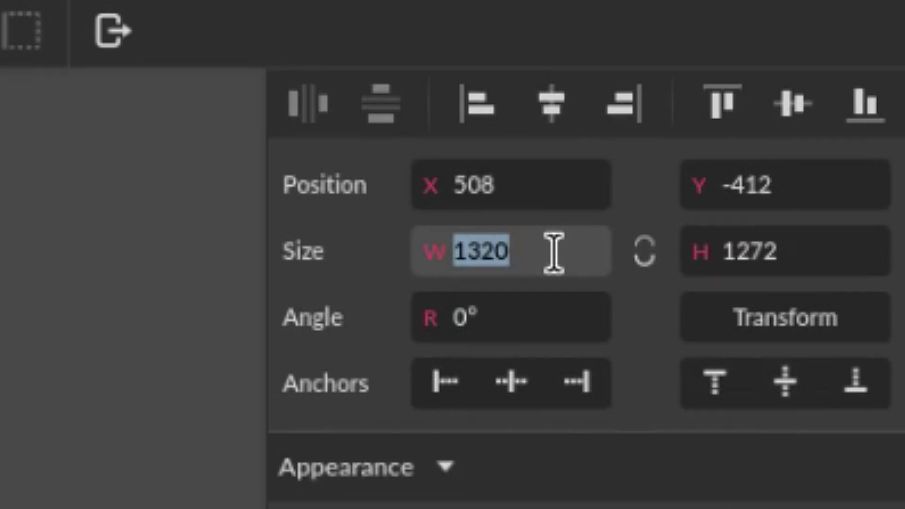
{"action": "type", "text": "1080"}
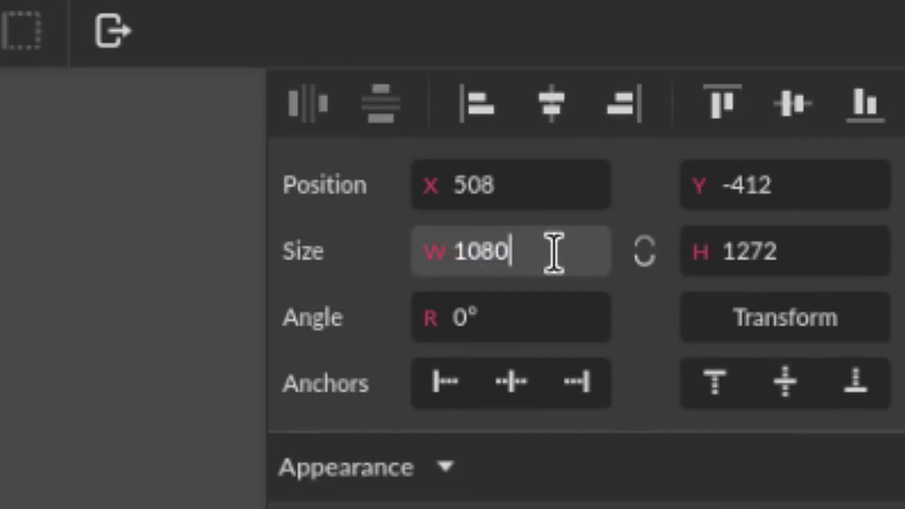
{"action": "left_click", "coordinate": [742, 245]}
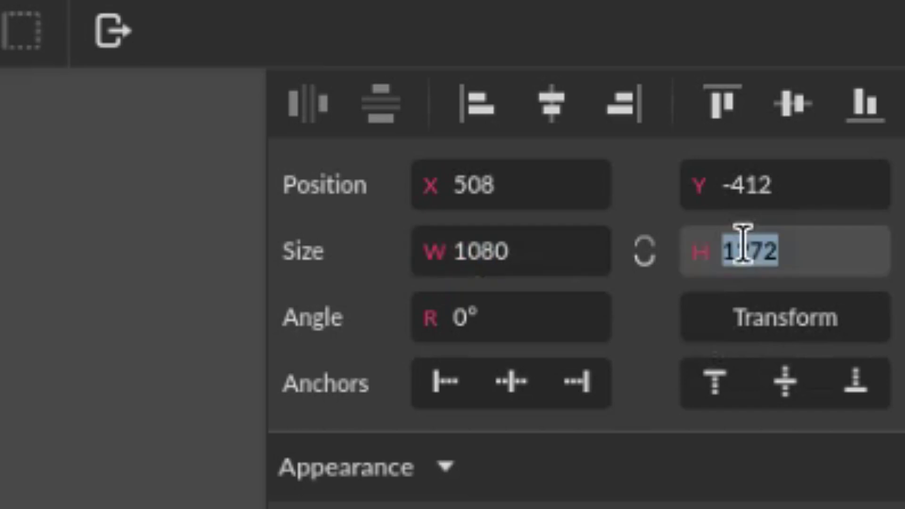
{"action": "type", "text": "1080"}
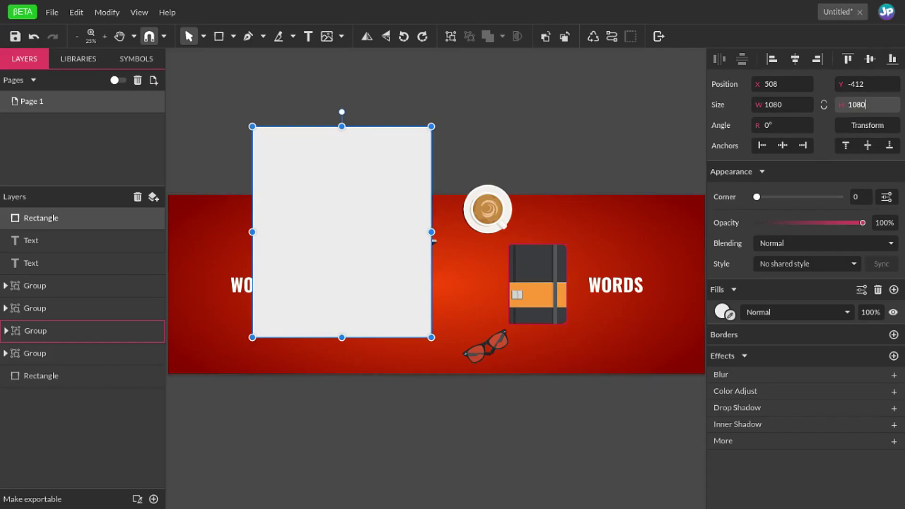
{"action": "key", "text": "Return"}
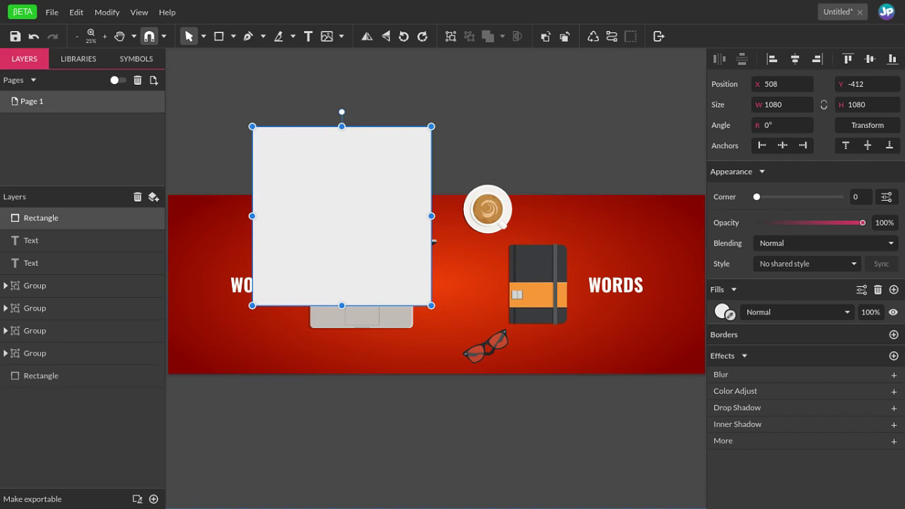
Step: Move the square onto the first third of the banner, aligned to the page corner at X 0, Y 0
{"action": "left_click_drag", "start_coordinate": [341, 216], "coordinate": [335, 333]}
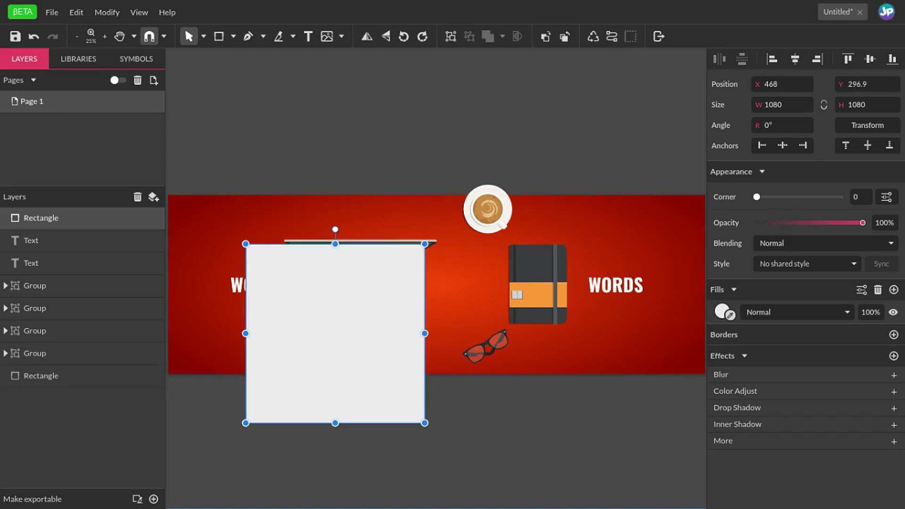
{"action": "scroll", "coordinate": [335, 333], "scroll_direction": "left", "scroll_amount": 1}
{"action": "left_click_drag", "start_coordinate": [397, 335], "coordinate": [320, 286]}
{"action": "scroll", "coordinate": [436, 286], "scroll_direction": "right", "scroll_amount": 2}
{"action": "scroll", "coordinate": [436, 286], "scroll_direction": "left", "scroll_amount": 1}
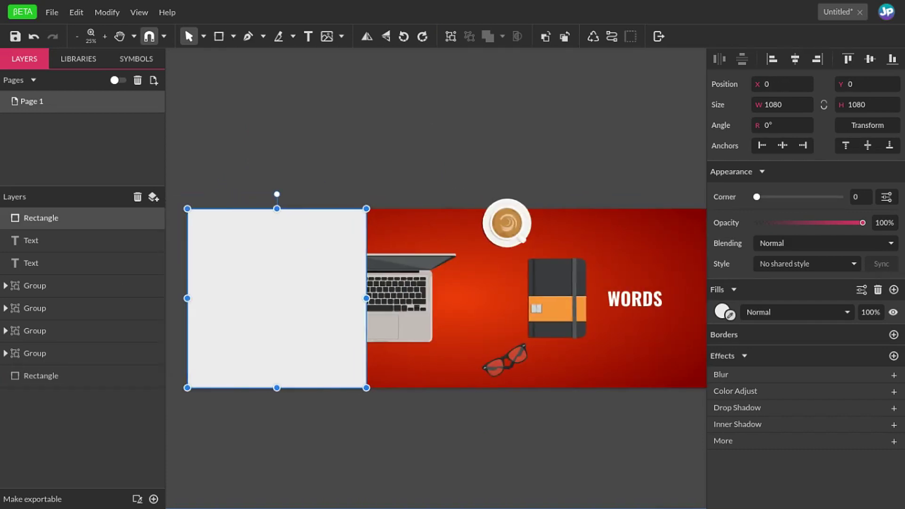
Step: Place a copy of the square over the middle third of the banner and lower the copy's opacity to 58%
{"action": "left_click_drag", "start_coordinate": [320, 286], "coordinate": [500, 286]}
{"action": "left_click_drag", "start_coordinate": [828, 222], "coordinate": [817, 223]}
{"action": "left_click", "coordinate": [561, 165]}
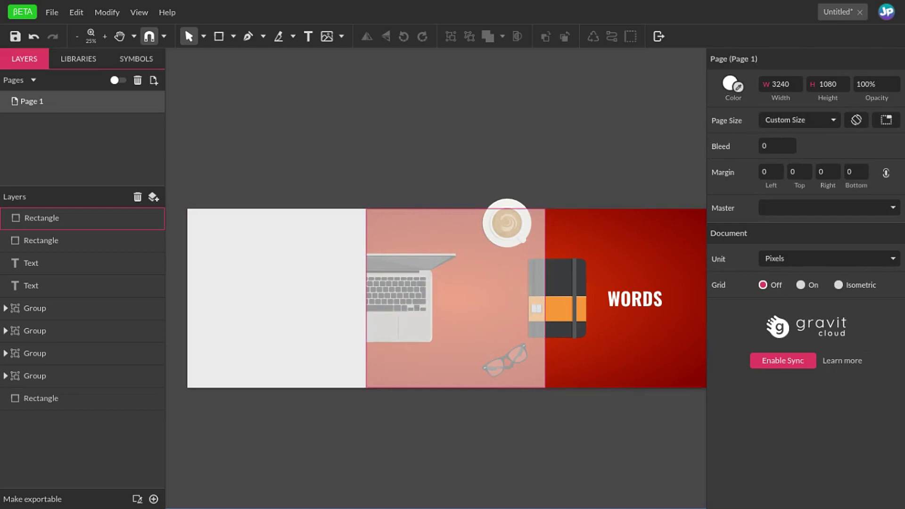
Step: Duplicate the semi-transparent square and place the copy over the last third of the banner
{"action": "left_click", "coordinate": [462, 292]}
{"action": "key", "text": "ctrl+d"}
{"action": "left_click_drag", "start_coordinate": [462, 292], "coordinate": [641, 292]}
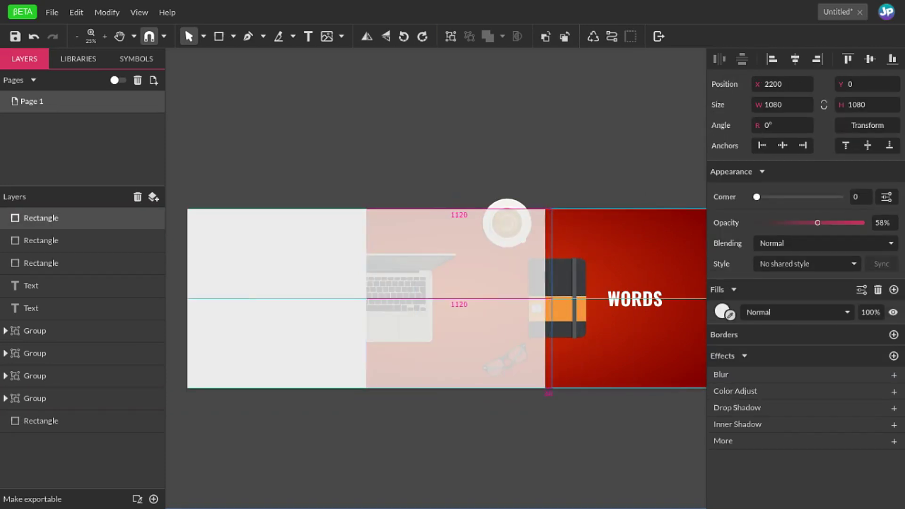
{"action": "left_click_drag", "start_coordinate": [641, 292], "coordinate": [641, 292]}
{"action": "left_click", "coordinate": [542, 165]}
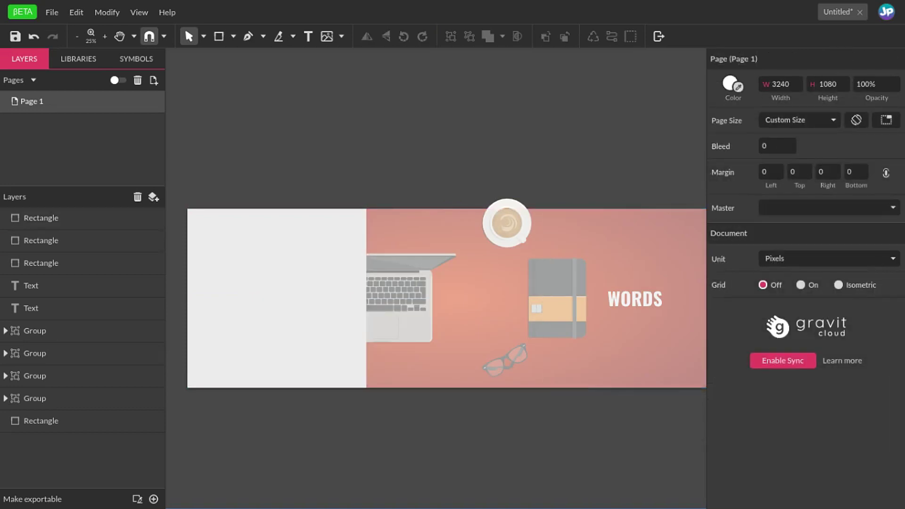
Step: Select all three guide squares covering the banner and delete them
{"action": "scroll", "coordinate": [436, 283], "scroll_direction": "down", "scroll_amount": 1}
{"action": "left_click", "coordinate": [629, 289]}
{"action": "left_click", "coordinate": [458, 290]}
{"action": "left_click", "coordinate": [278, 290]}
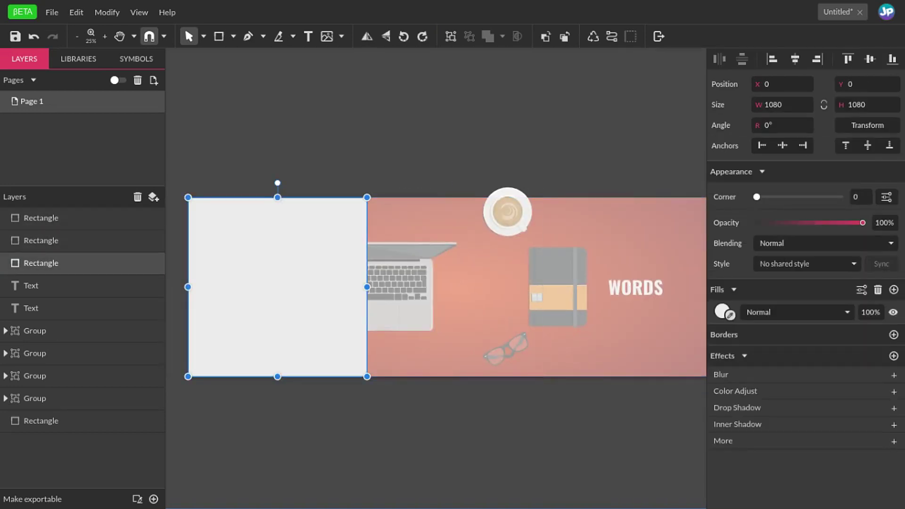
{"action": "left_click", "coordinate": [82, 241], "text": "shift"}
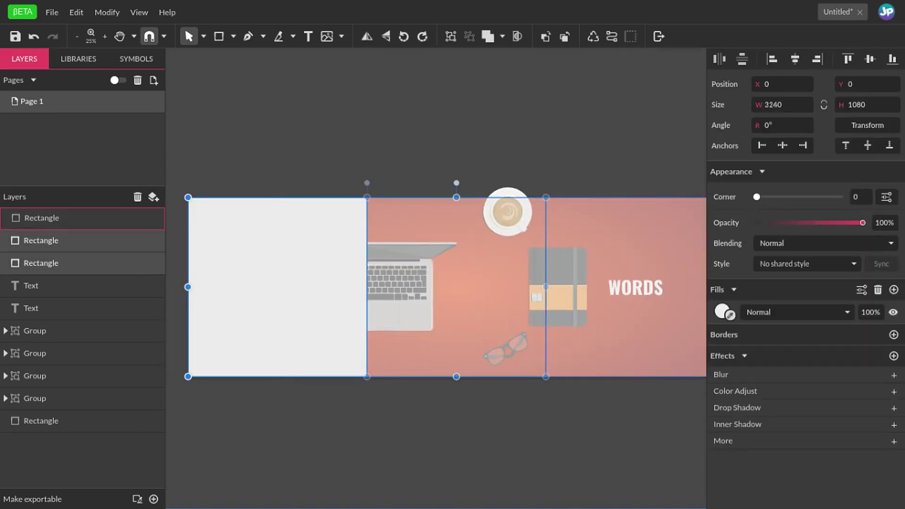
{"action": "left_click", "coordinate": [82, 218], "text": "shift"}
{"action": "scroll", "coordinate": [436, 282], "scroll_direction": "right", "scroll_amount": 3}
{"action": "scroll", "coordinate": [436, 311], "scroll_direction": "left", "scroll_amount": 3}
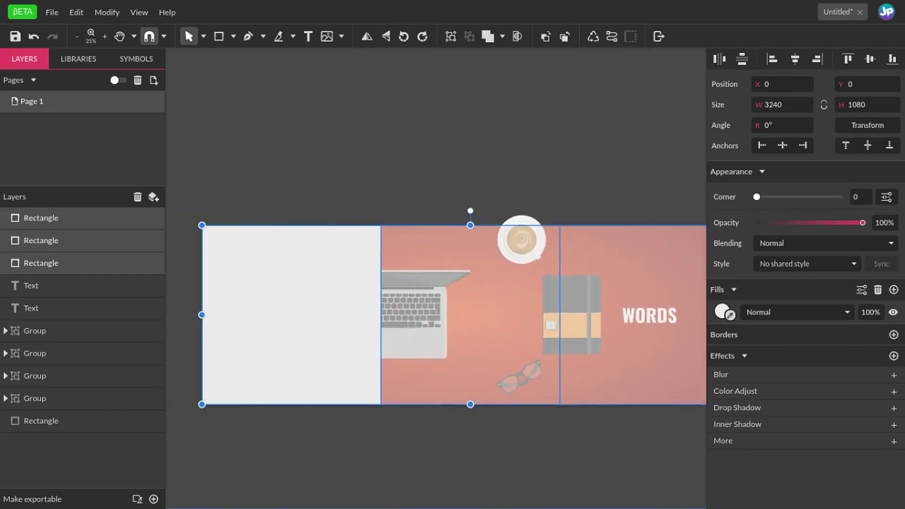
{"action": "key", "text": "Delete"}
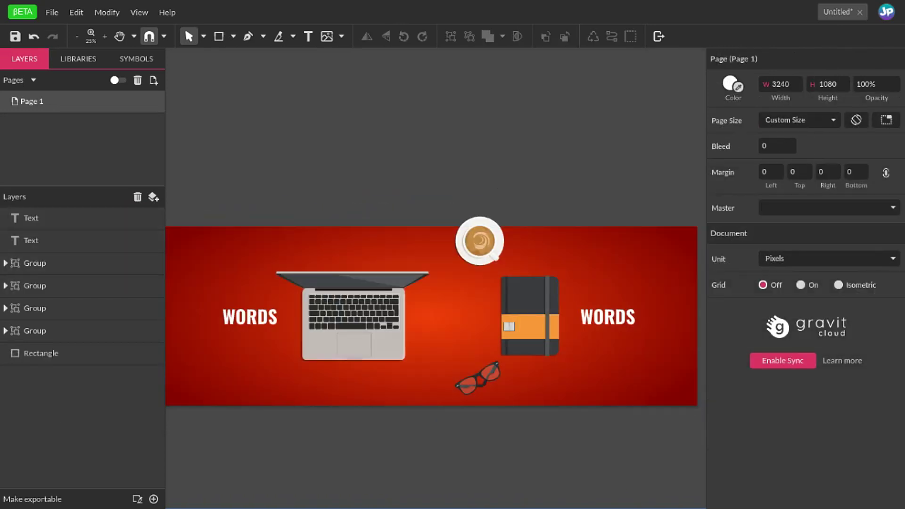
{"action": "scroll", "coordinate": [436, 311], "scroll_direction": "left", "scroll_amount": 2}
{"action": "scroll", "coordinate": [436, 311], "scroll_direction": "down", "scroll_amount": 1}
{"action": "scroll", "coordinate": [436, 311], "scroll_direction": "right", "scroll_amount": 2}
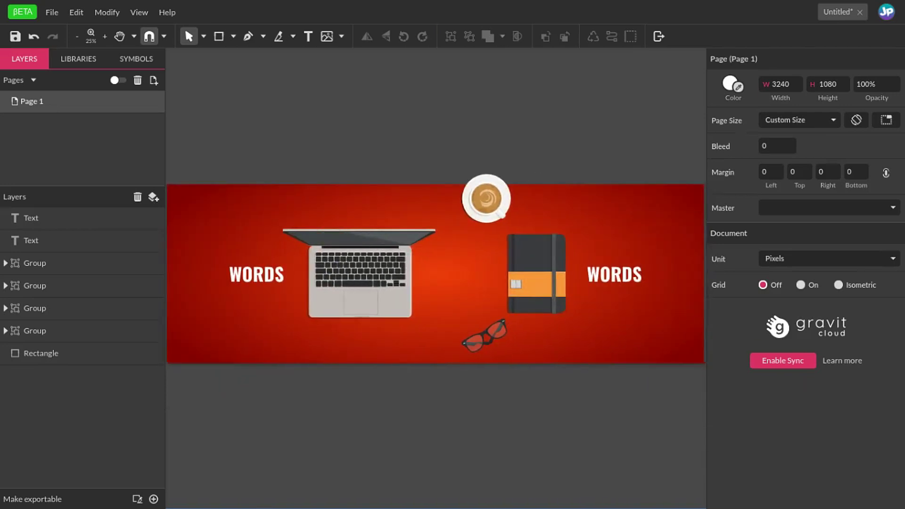
{"action": "scroll", "coordinate": [436, 311], "scroll_direction": "left", "scroll_amount": 1}
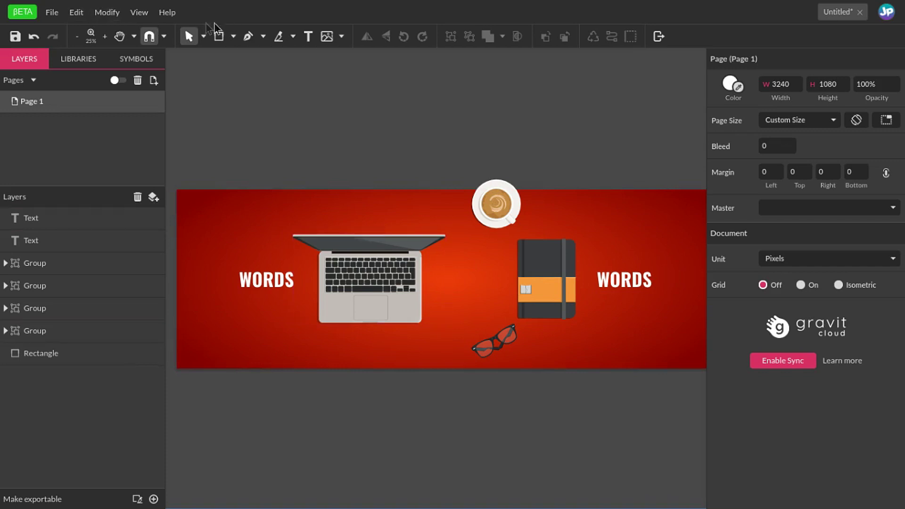
{"action": "left_click", "coordinate": [289, 40]}
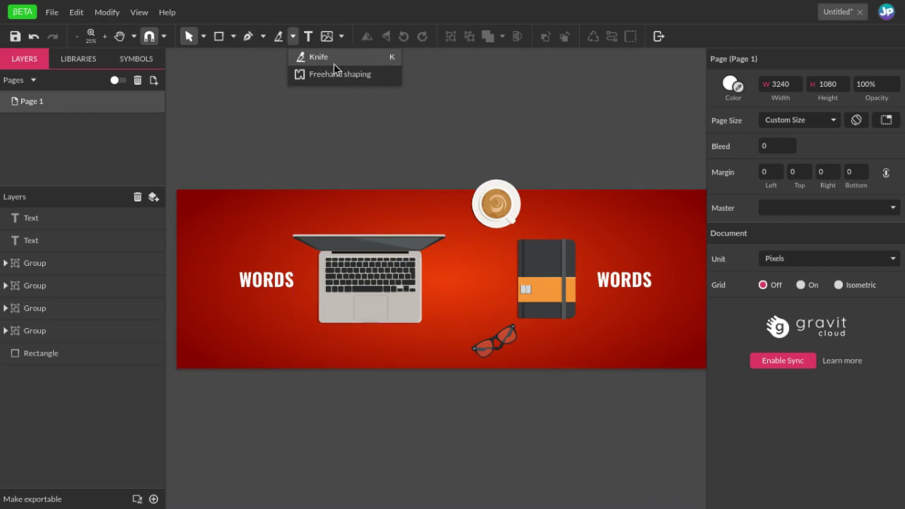
{"action": "left_click", "coordinate": [292, 39]}
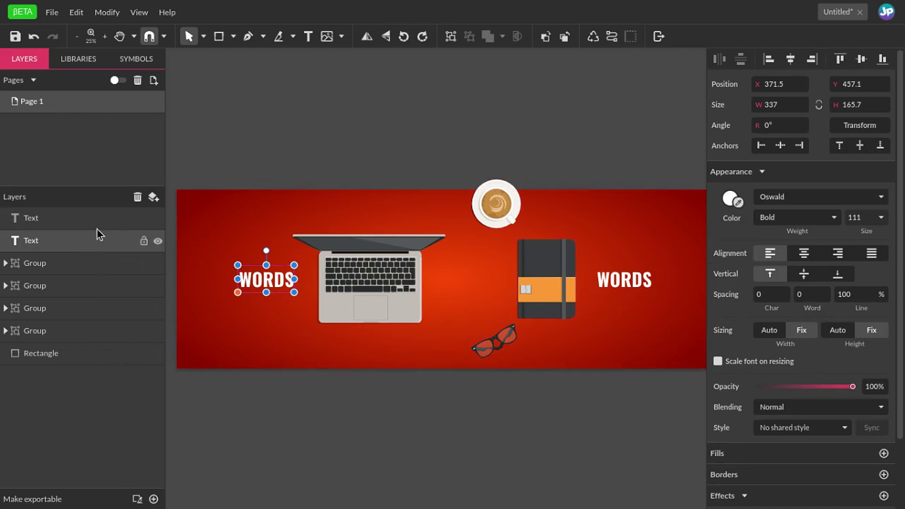
Step: Make the WORDS text beside the notebook exportable as a 1x PNG
{"action": "left_click", "coordinate": [97, 230]}
{"action": "left_click", "coordinate": [98, 225]}
{"action": "left_click", "coordinate": [154, 499]}
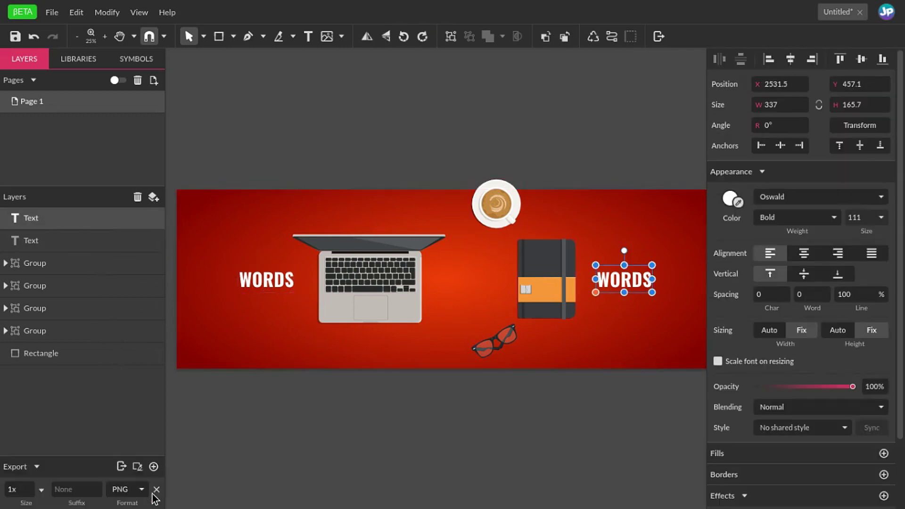
{"action": "left_click", "coordinate": [75, 450]}
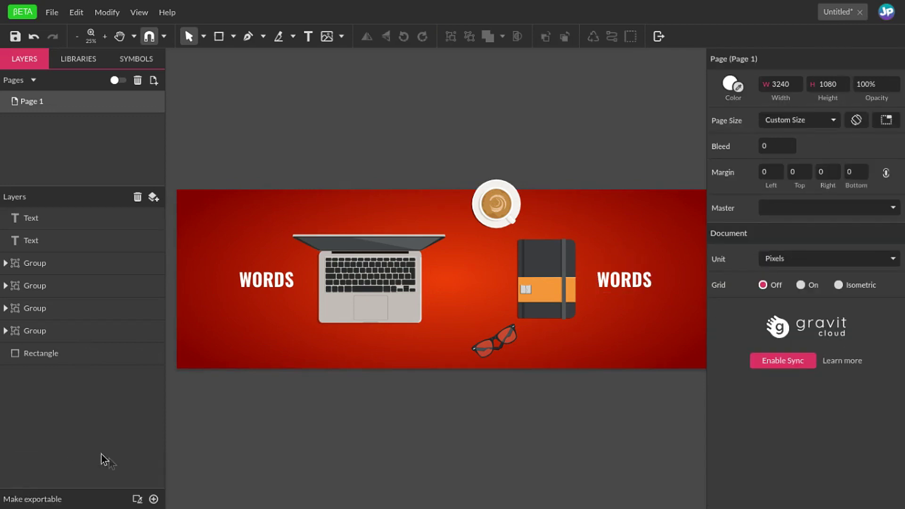
Step: Remove the PNG export setting from the WORDS text beside the notebook and deselect the text
{"action": "left_click", "coordinate": [94, 242]}
{"action": "left_click", "coordinate": [105, 226]}
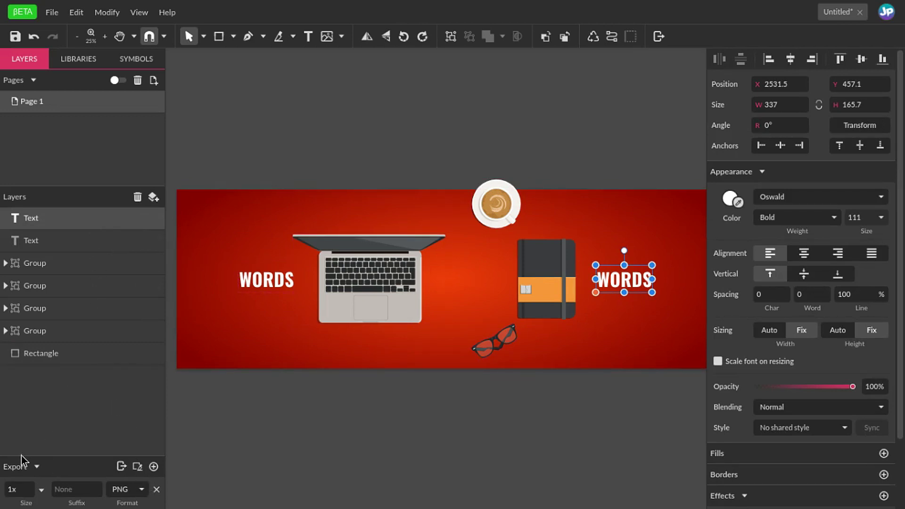
{"action": "left_click", "coordinate": [157, 490]}
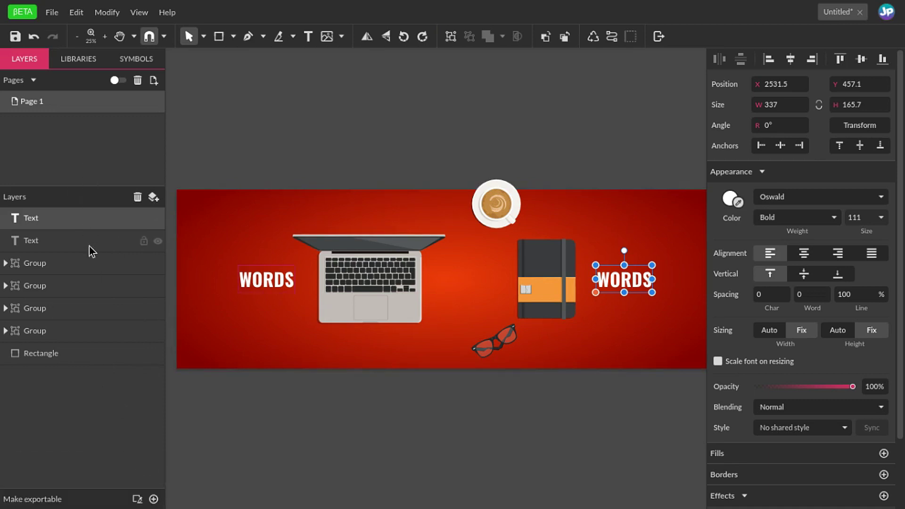
{"action": "left_click", "coordinate": [111, 449]}
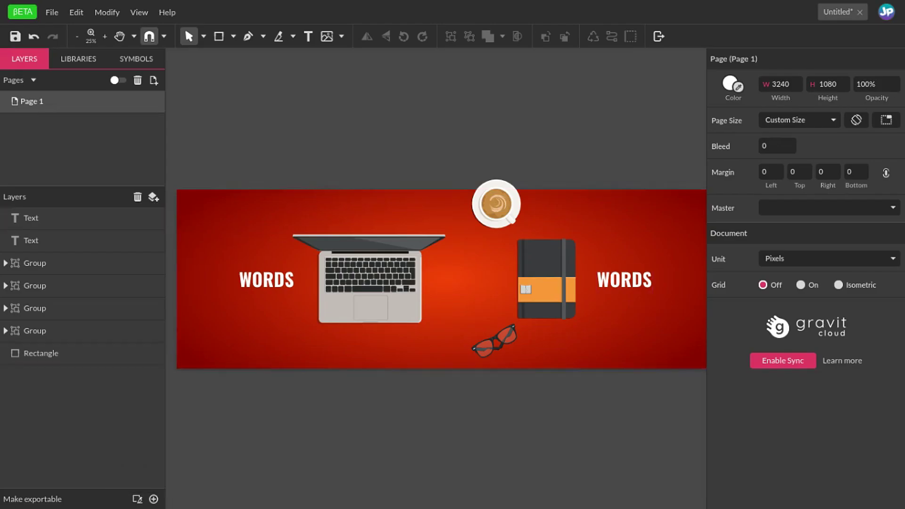
Step: Create an export slice over the whole artwork and lower its top edge to the page edge, giving it a height of 1080
{"action": "left_click", "coordinate": [137, 500]}
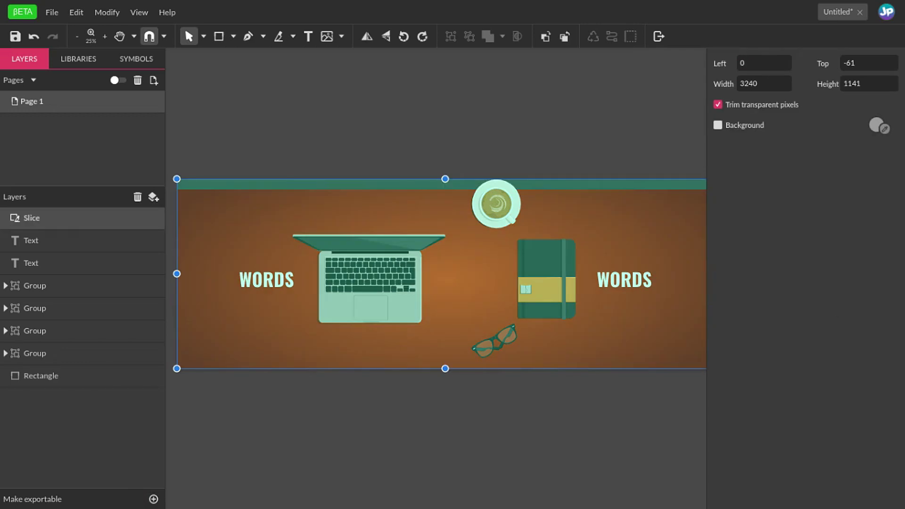
{"action": "scroll", "coordinate": [435, 278], "scroll_direction": "right", "scroll_amount": 4}
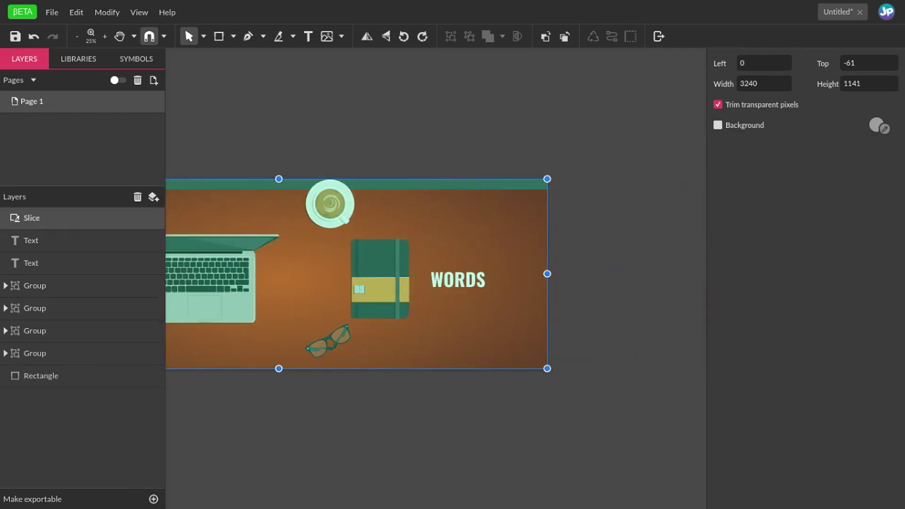
{"action": "scroll", "coordinate": [436, 278], "scroll_direction": "left", "scroll_amount": 2}
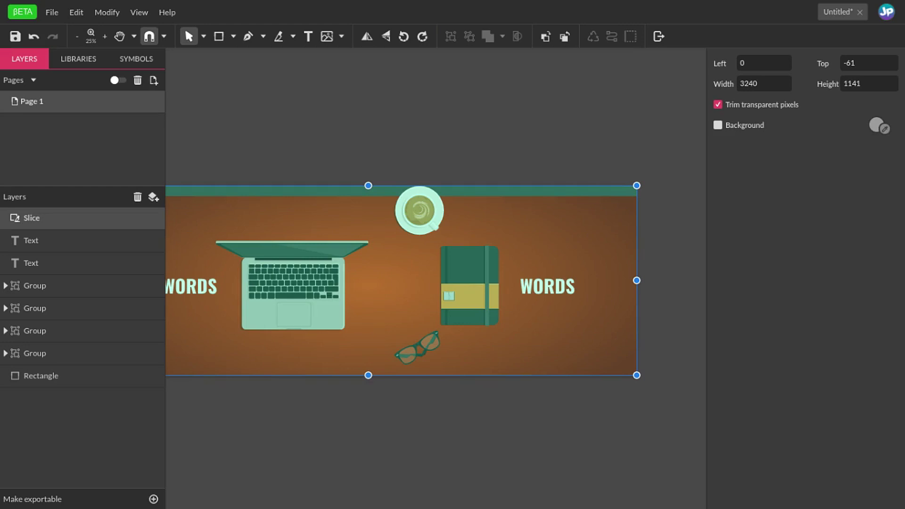
{"action": "scroll", "coordinate": [426, 280], "scroll_direction": "left", "scroll_amount": 2}
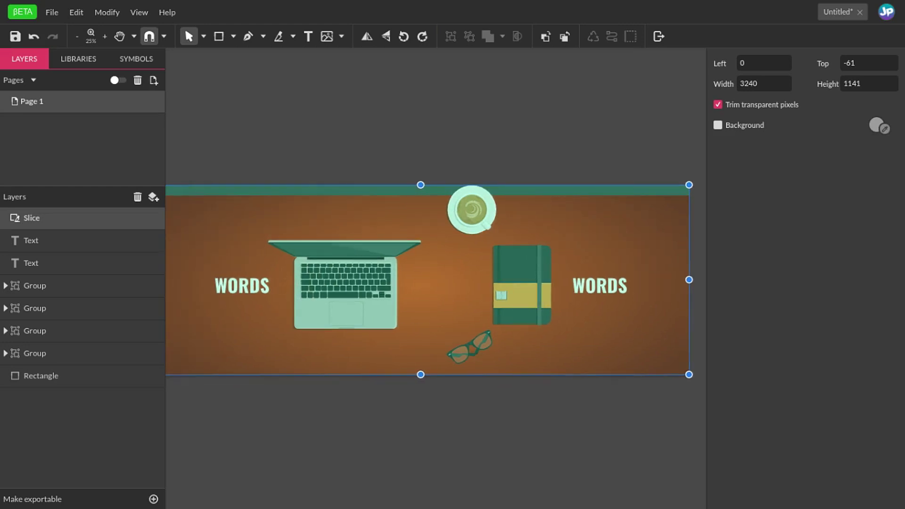
{"action": "left_click_drag", "start_coordinate": [421, 184], "coordinate": [421, 196]}
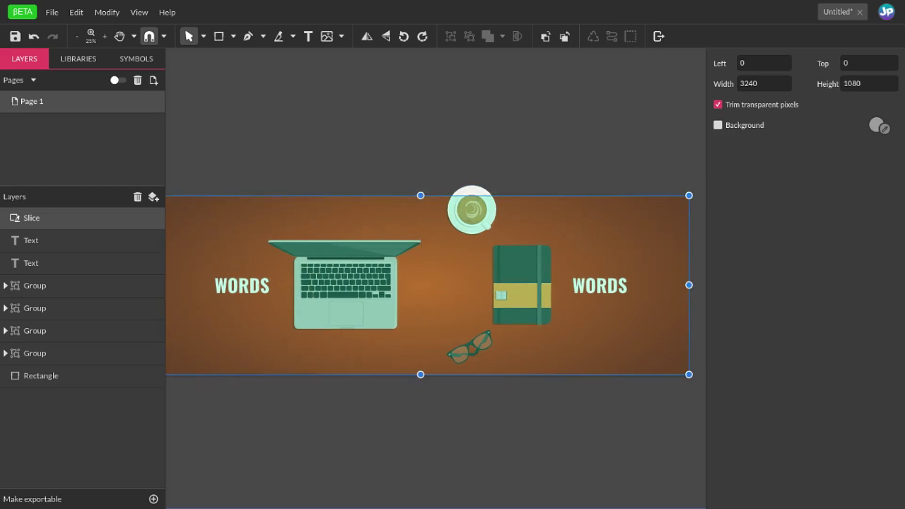
Step: Set the slice's width to 1080 so that it covers the first third of the banner
{"action": "scroll", "coordinate": [435, 282], "scroll_direction": "left", "scroll_amount": 2}
{"action": "left_click", "coordinate": [776, 81]}
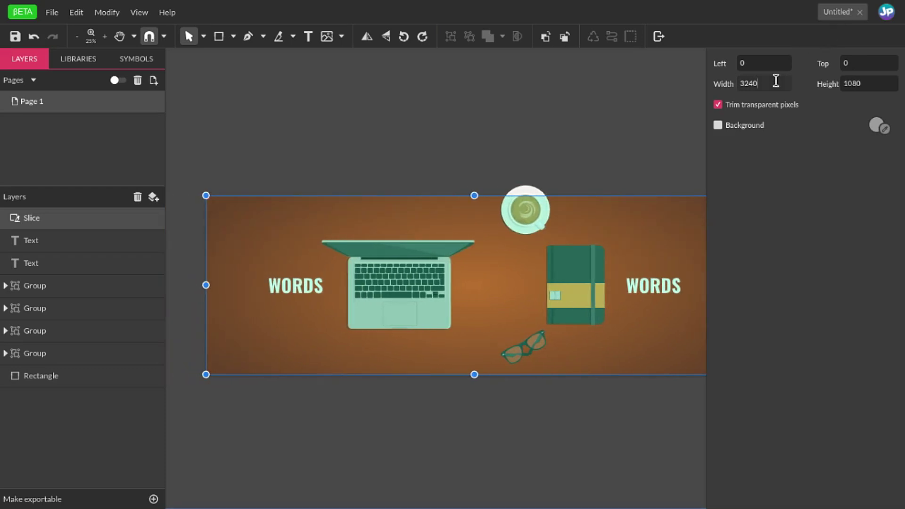
{"action": "key", "text": "ctrl+a"}
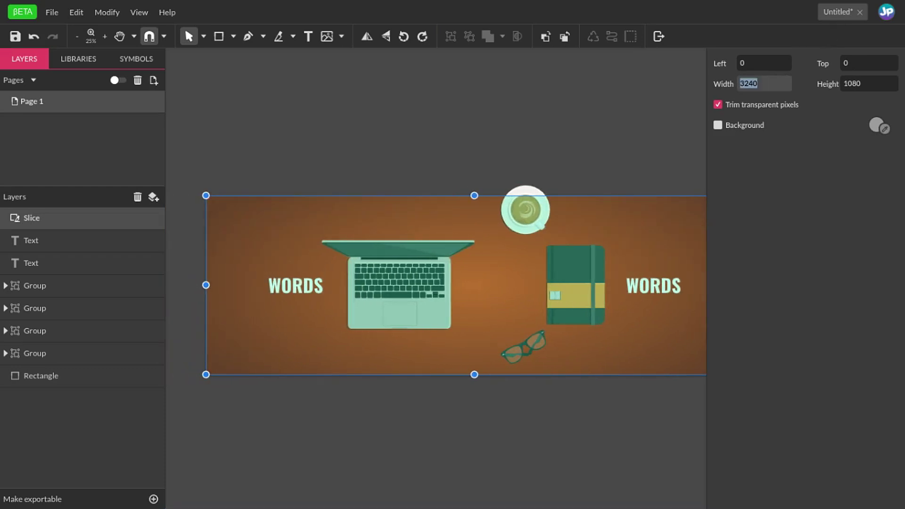
{"action": "type", "text": "1080"}
{"action": "key", "text": "Return"}
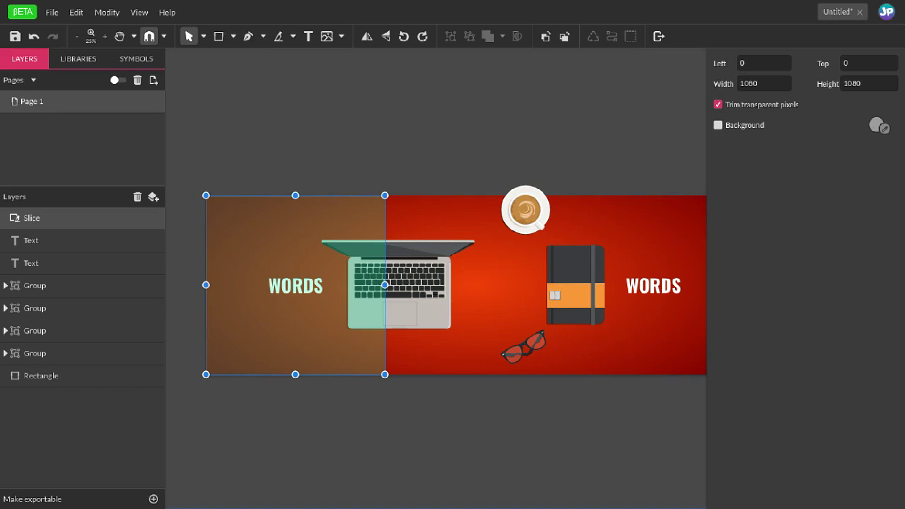
Step: Duplicate the slice twice, placing one copy over the middle third and the other over the last third at Left 2160
{"action": "key", "text": "ctrl+d"}
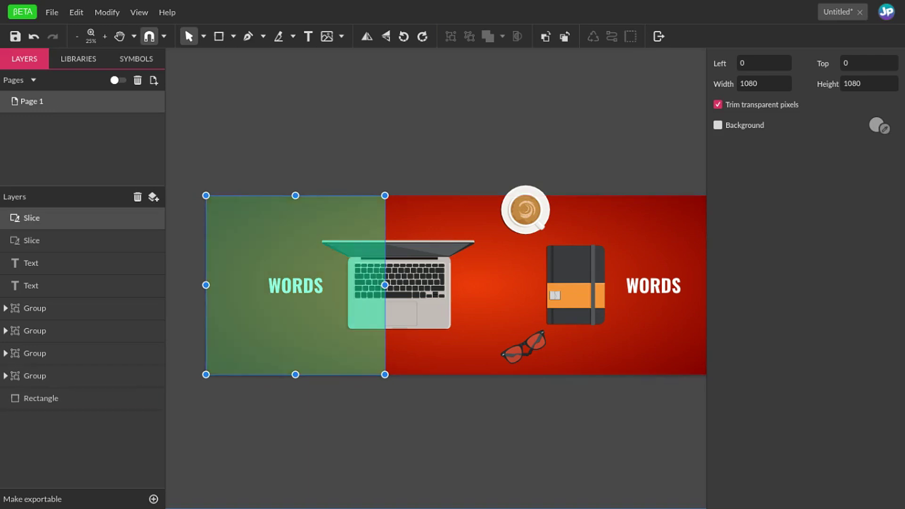
{"action": "left_click_drag", "start_coordinate": [296, 285], "coordinate": [560, 296]}
{"action": "key", "text": "ctrl+d"}
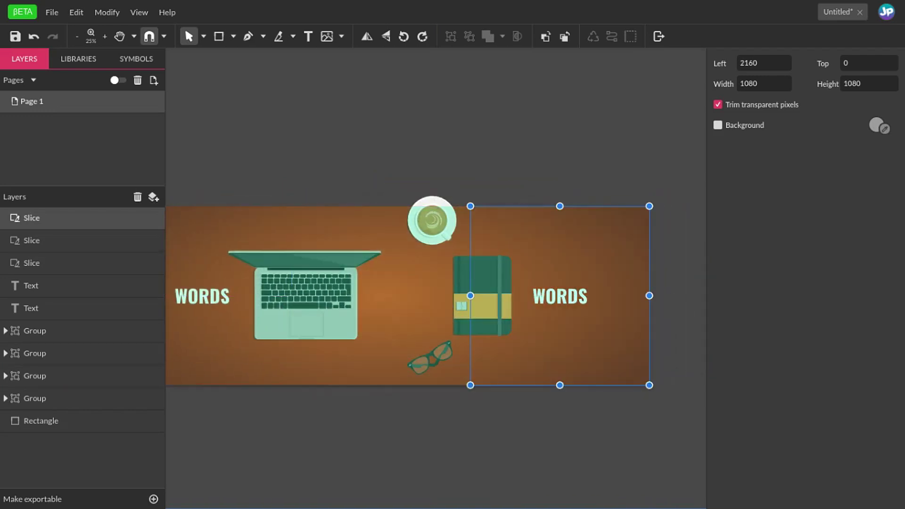
{"action": "left_click_drag", "start_coordinate": [448, 296], "coordinate": [506, 303]}
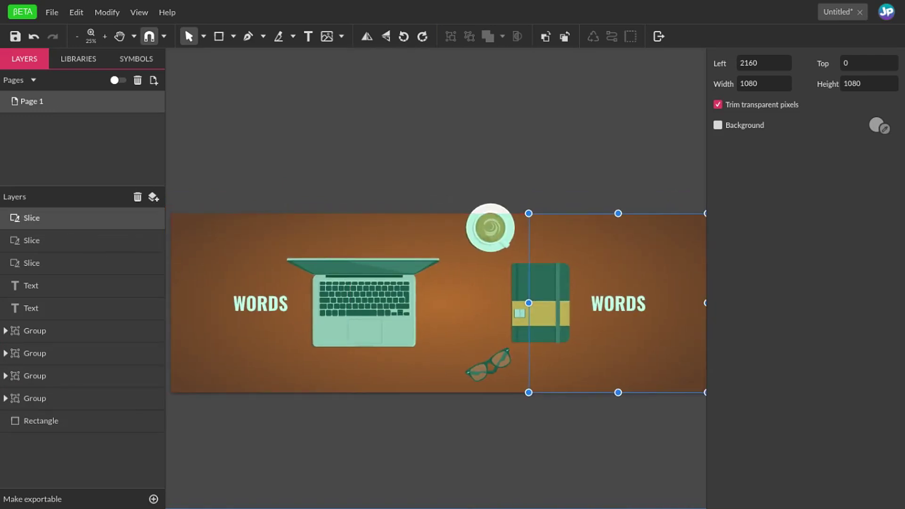
Step: Review the export previews for the canvas, the selected slice and the assets, and leave without exporting
{"action": "left_click", "coordinate": [659, 37]}
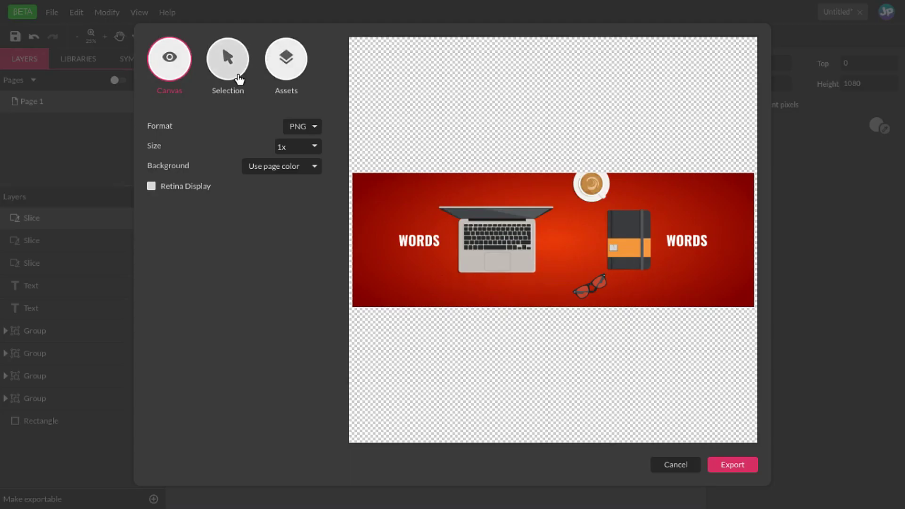
{"action": "left_click", "coordinate": [239, 79]}
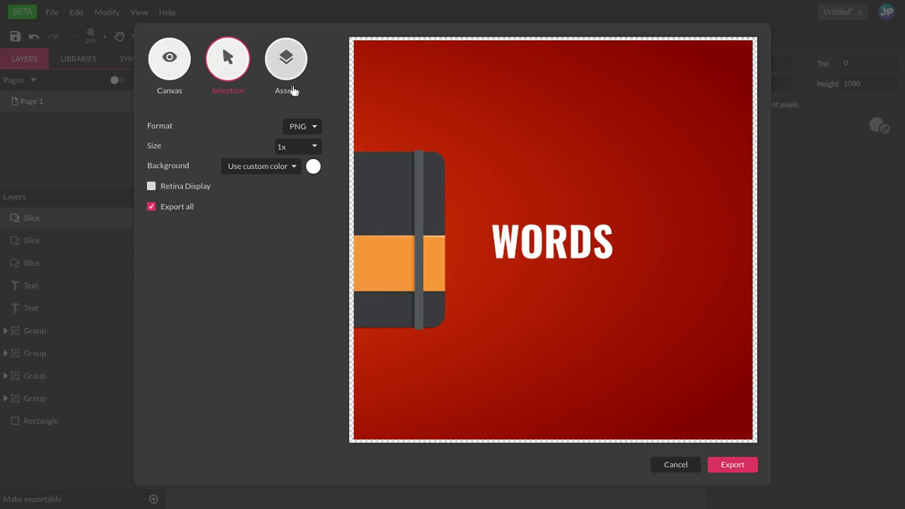
{"action": "left_click", "coordinate": [290, 71]}
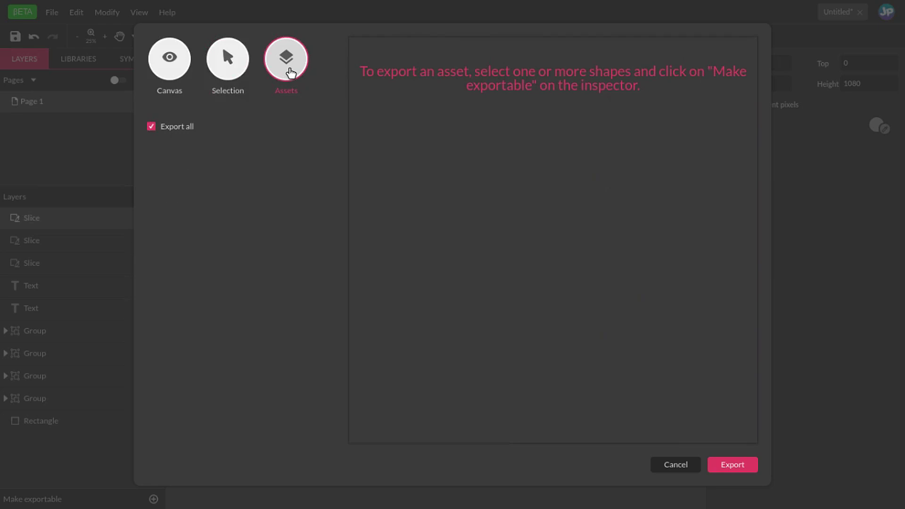
{"action": "left_click", "coordinate": [675, 464]}
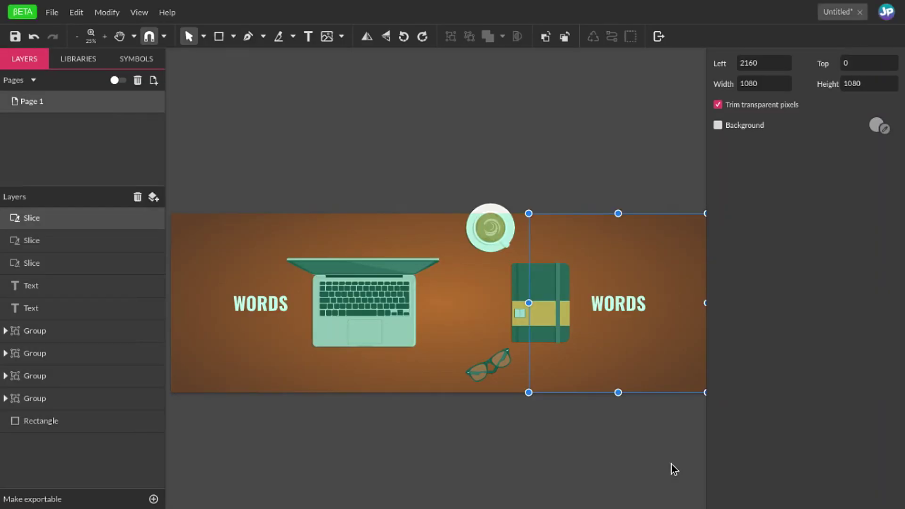
Step: Make all three slices exportable as PNG at 1x and export them together as assets
{"action": "left_click", "coordinate": [97, 256]}
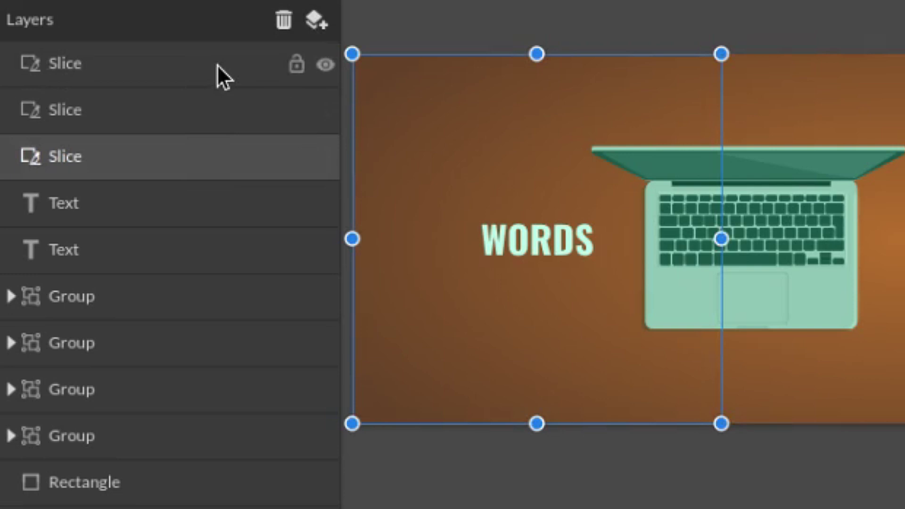
{"action": "left_click", "coordinate": [216, 64], "text": "shift"}
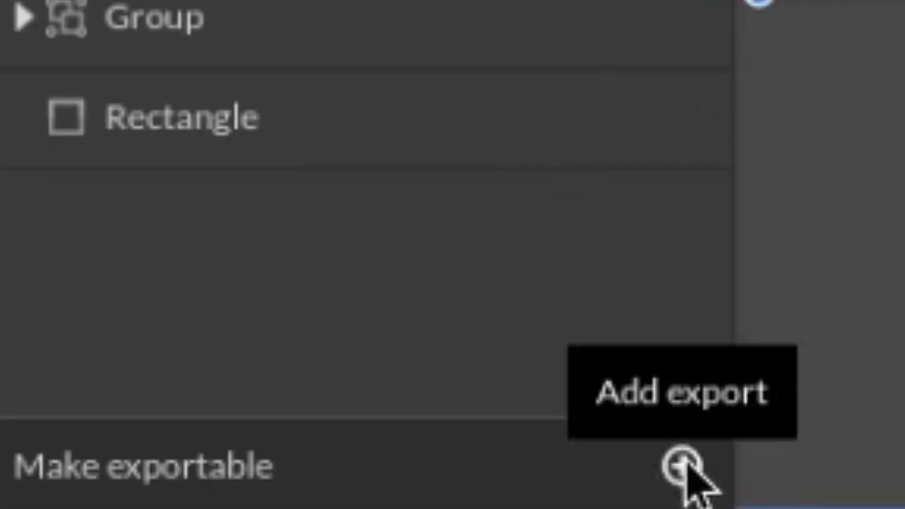
{"action": "left_click", "coordinate": [682, 467]}
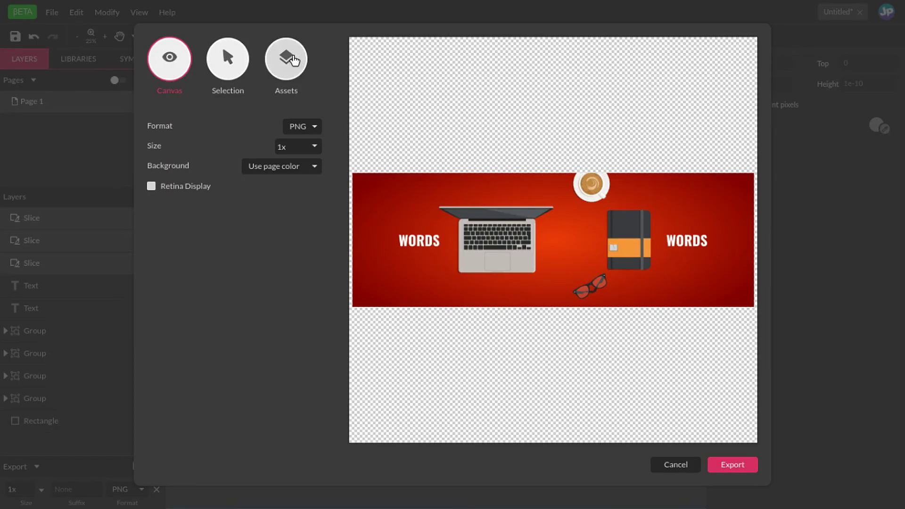
{"action": "left_click", "coordinate": [292, 59]}
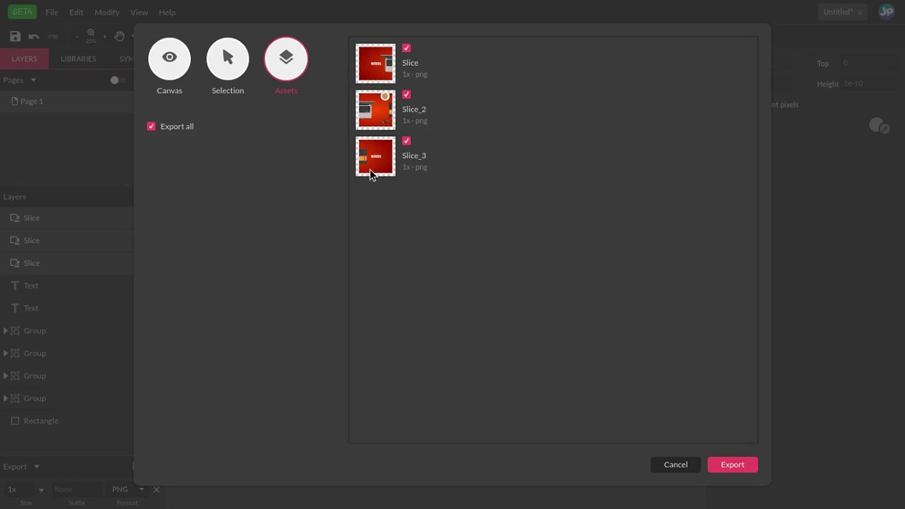
{"action": "left_click", "coordinate": [744, 467]}
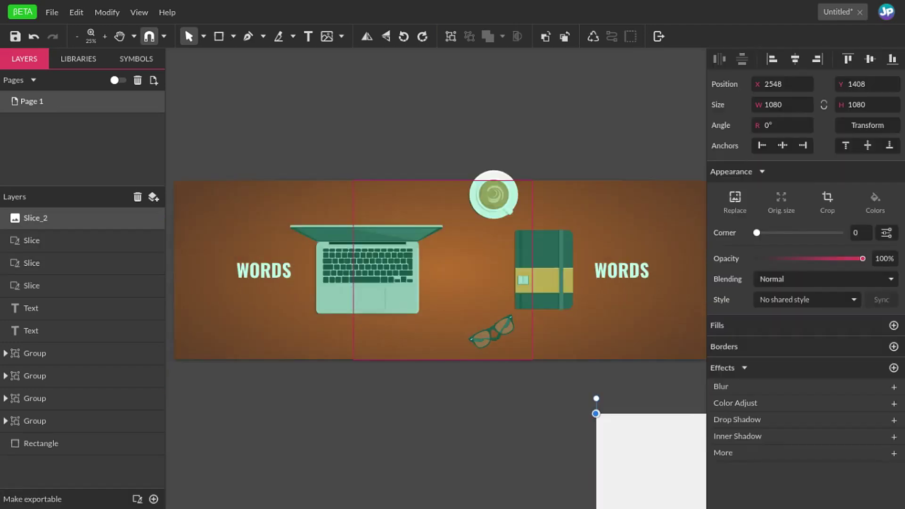
Step: Place the exported images Slice, Slice_2 and Slice_3 side by side below the banner at X 0, 1080 and 2160
{"action": "scroll", "coordinate": [436, 278], "scroll_direction": "down", "scroll_amount": 2}
{"action": "key", "text": "ctrl+minus"}
{"action": "key", "text": "Escape"}
{"action": "left_click_drag", "start_coordinate": [435, 279], "coordinate": [233, 260]}
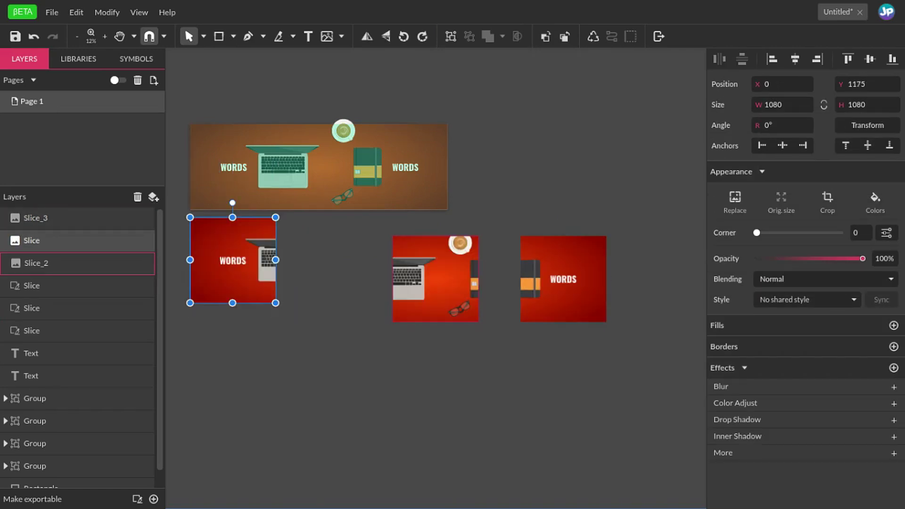
{"action": "left_click_drag", "start_coordinate": [436, 279], "coordinate": [318, 259]}
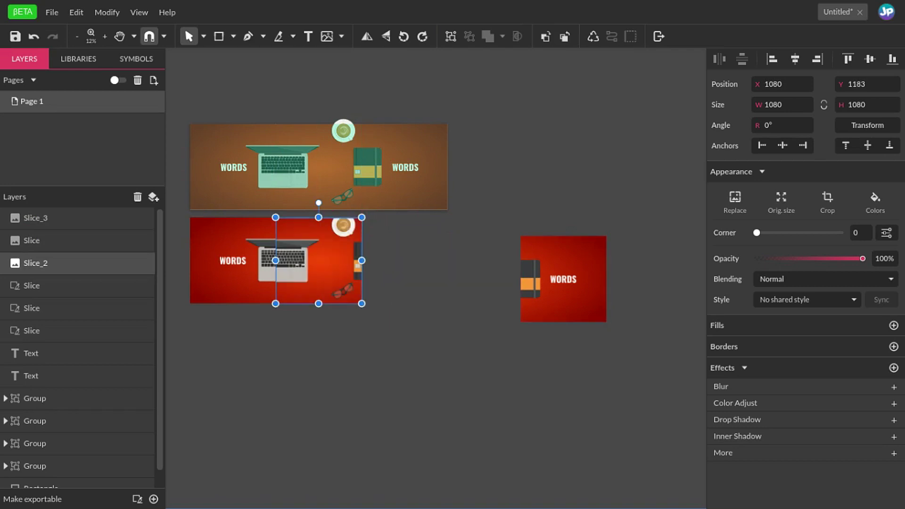
{"action": "left_click_drag", "start_coordinate": [563, 280], "coordinate": [406, 263]}
Step: Align the three exported images to a common vertical middle so they form one continuous banner, and deselect them
{"action": "key", "text": "ctrl+plus"}
{"action": "key", "text": "ctrl+plus"}
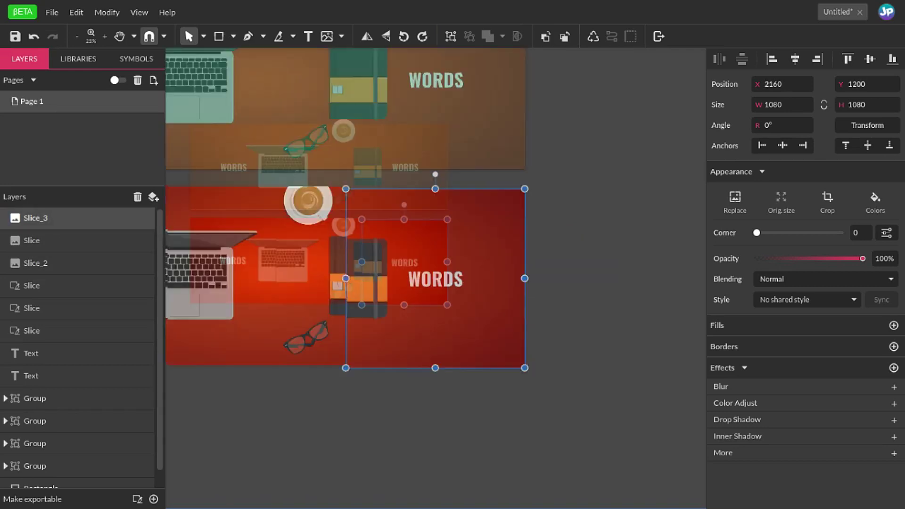
{"action": "scroll", "coordinate": [436, 278], "scroll_direction": "left", "scroll_amount": 10}
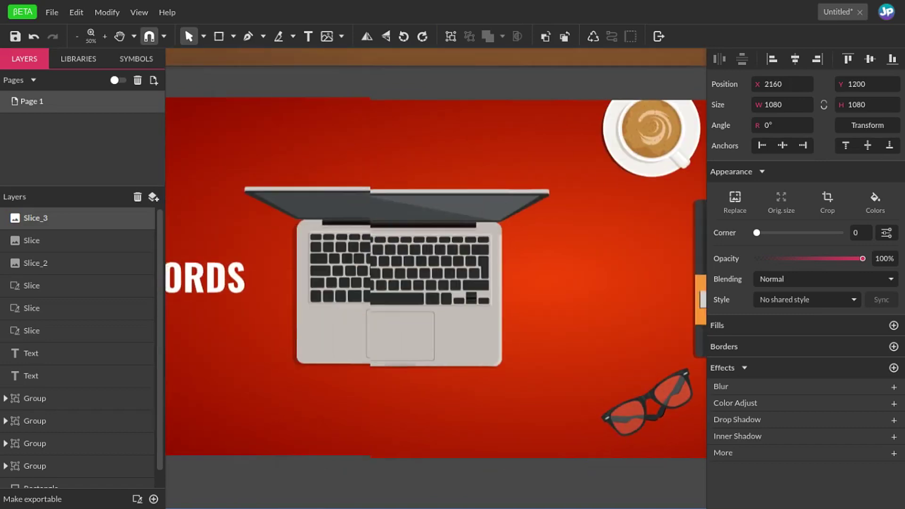
{"action": "scroll", "coordinate": [435, 278], "scroll_direction": "right", "scroll_amount": 5}
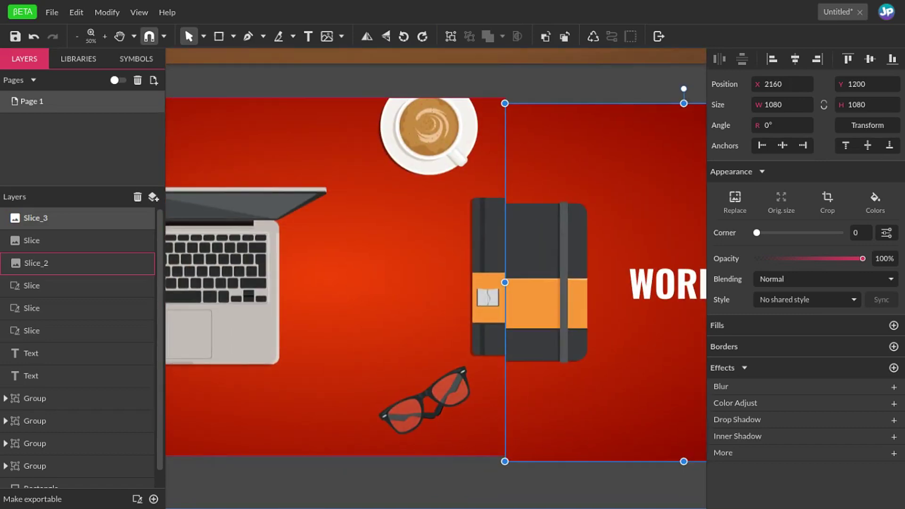
{"action": "left_click", "coordinate": [358, 278], "text": "shift"}
{"action": "scroll", "coordinate": [358, 278], "scroll_direction": "left", "scroll_amount": 5}
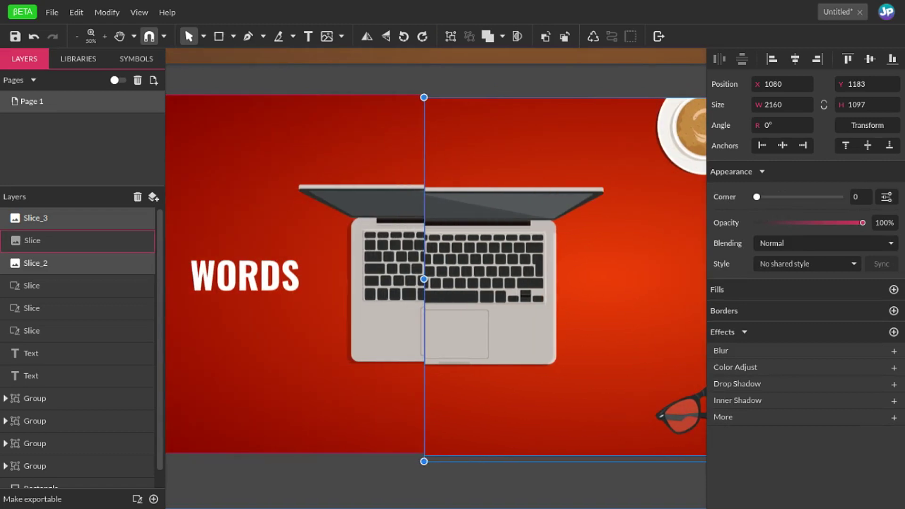
{"action": "left_click", "coordinate": [32, 240], "text": "shift"}
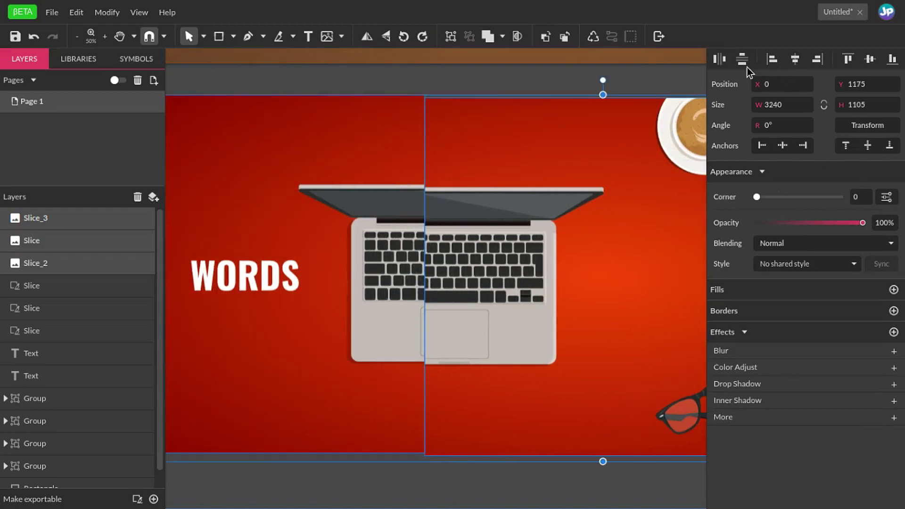
{"action": "left_click", "coordinate": [870, 59]}
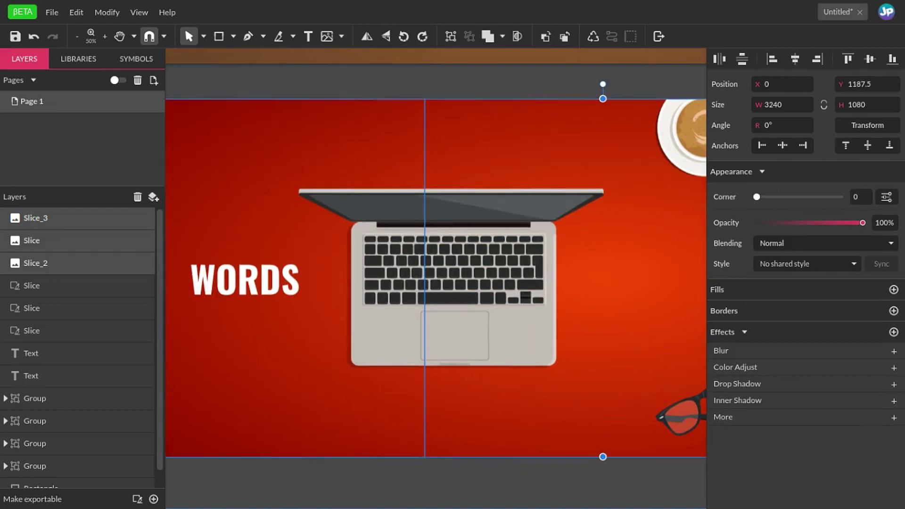
{"action": "scroll", "coordinate": [436, 278], "scroll_direction": "right", "scroll_amount": 1}
{"action": "key", "text": "Escape"}
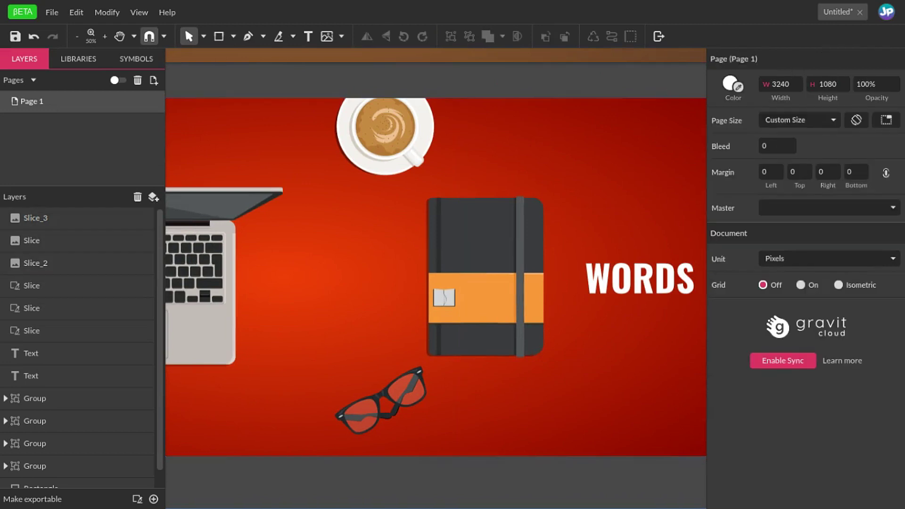